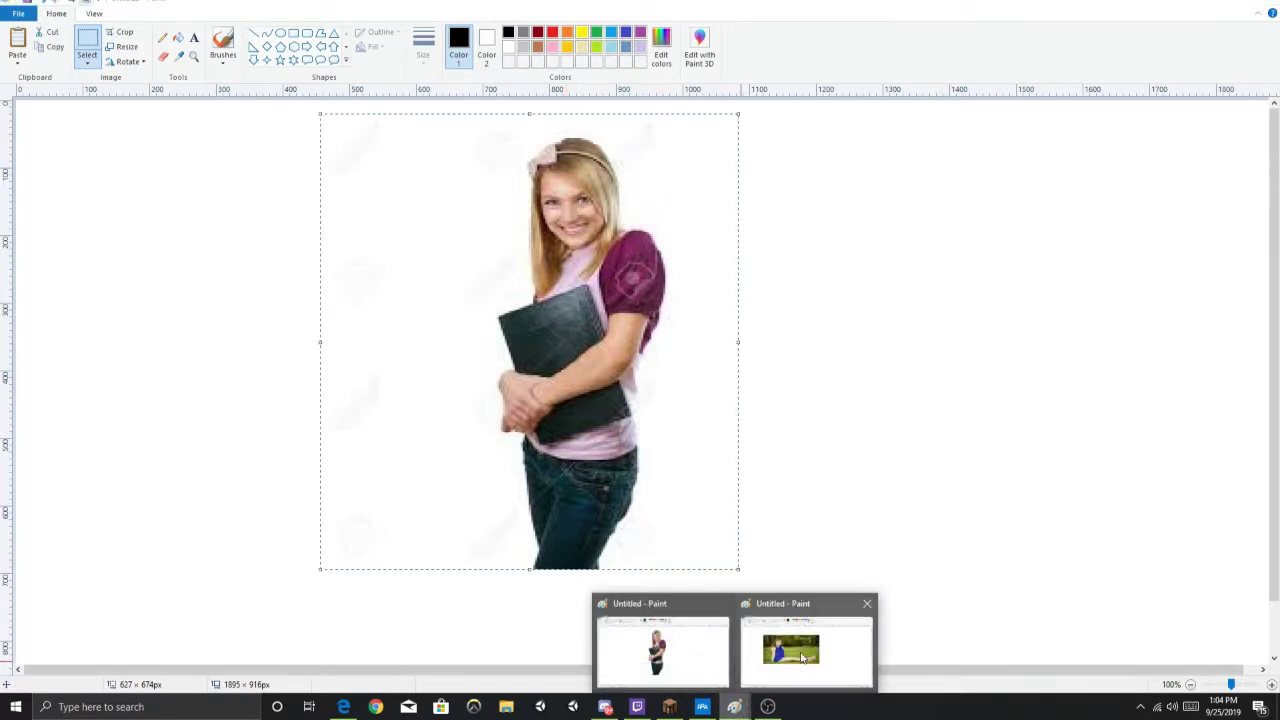
# - Switch to the seated-girl window and drag her photo rightward across the canvas
pyautogui.click(802, 657)
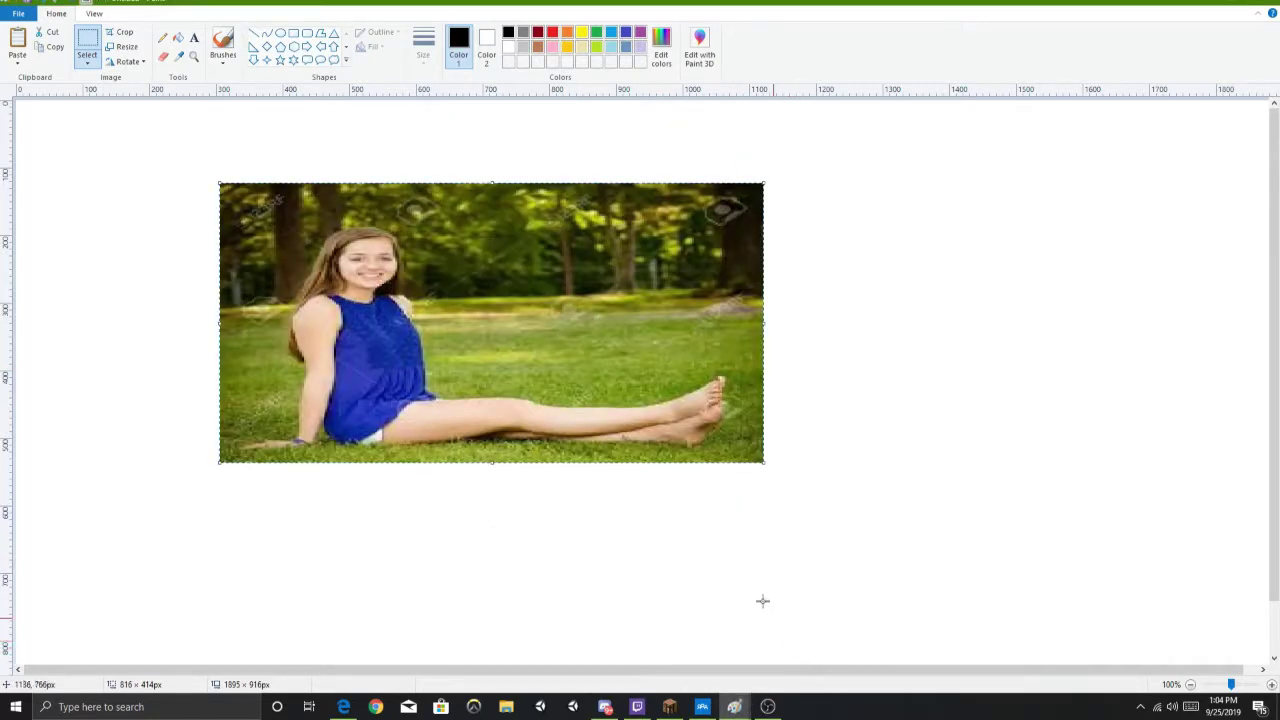
pyautogui.moveTo(532, 346)
pyautogui.mouseDown()
pyautogui.moveTo(616, 319)
pyautogui.moveTo(479, 329)
pyautogui.mouseUp()
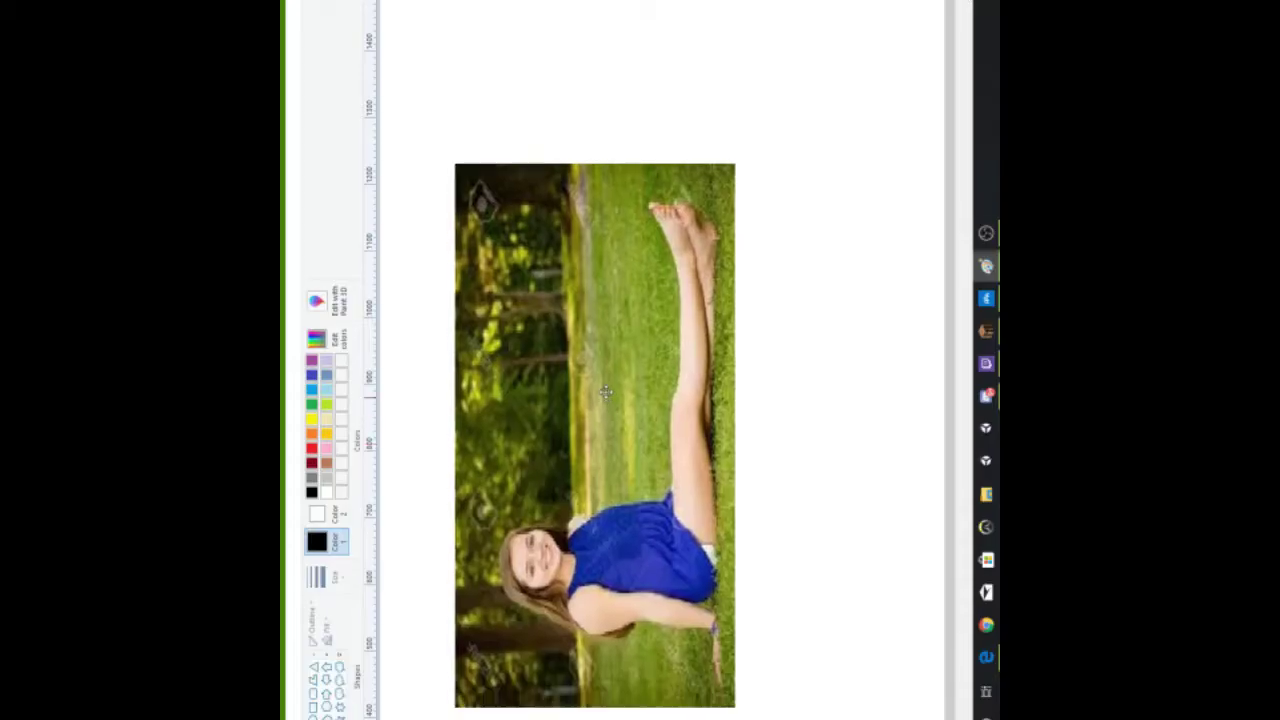
pyautogui.moveTo(479, 329)
pyautogui.mouseDown()
pyautogui.moveTo(816, 343)
pyautogui.moveTo(595, 2)
pyautogui.moveTo(591, 318)
pyautogui.mouseUp()
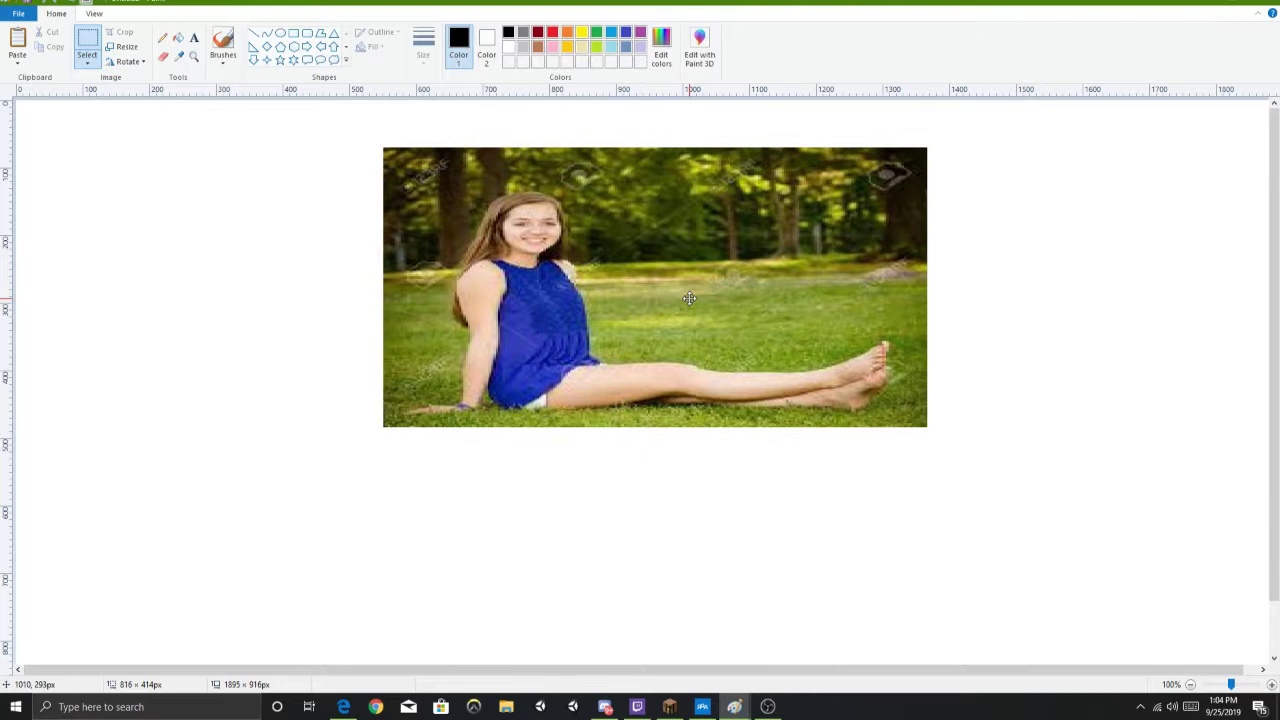
pyautogui.moveTo(591, 318)
pyautogui.mouseDown()
pyautogui.moveTo(709, 317)
pyautogui.moveTo(663, 344)
pyautogui.mouseUp()
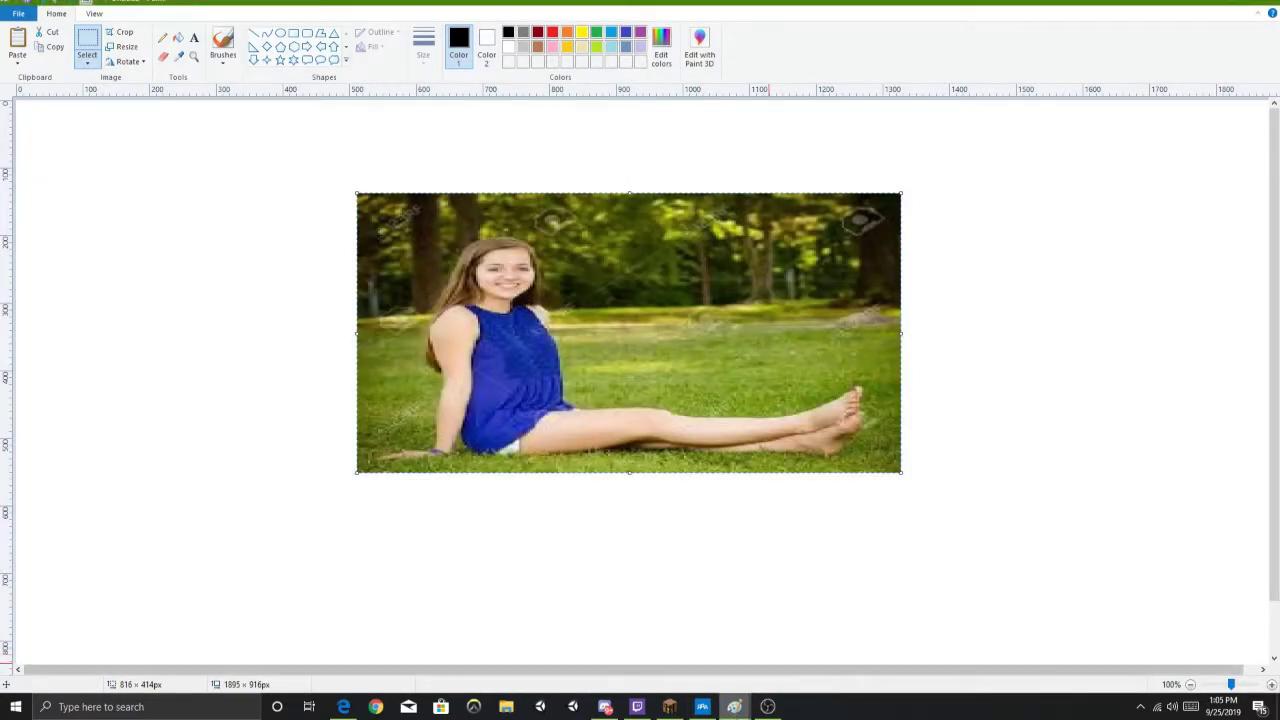
# - Switch to the girl-with-folder window and jiggle her photo down-right, then back up
pyautogui.click(662, 650)
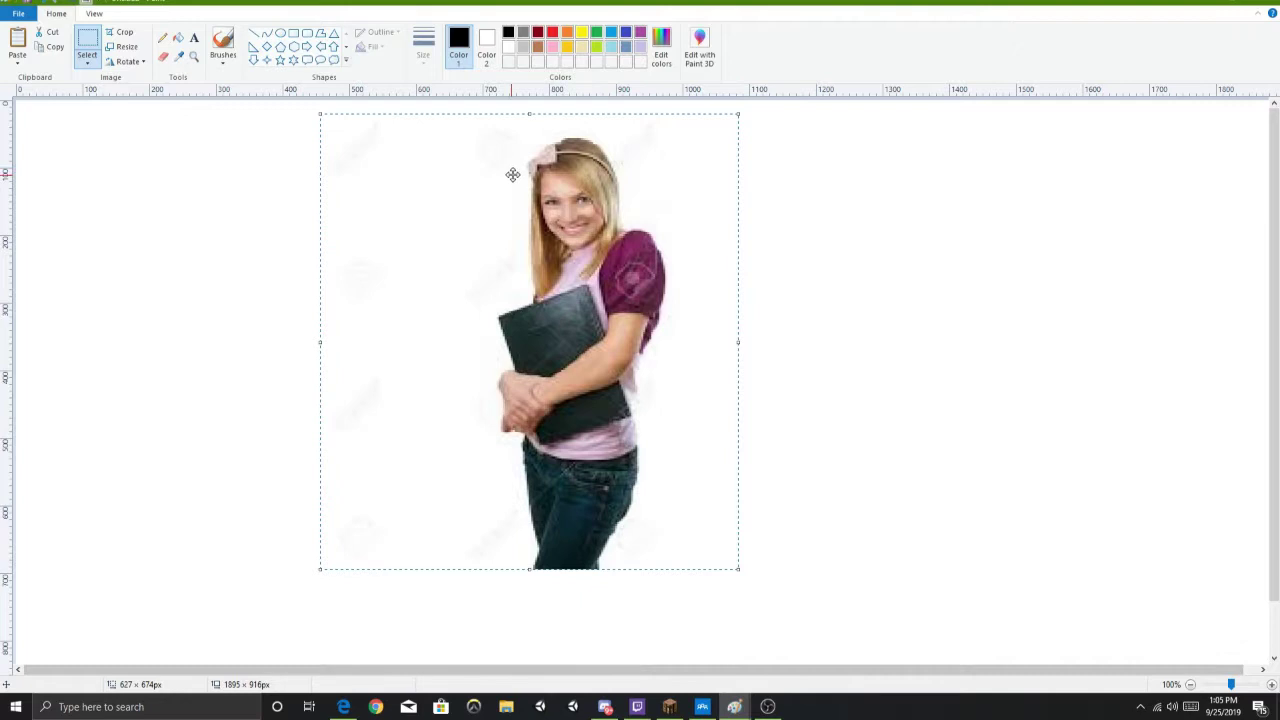
pyautogui.moveTo(578, 236)
pyautogui.mouseDown()
pyautogui.moveTo(592, 242)
pyautogui.moveTo(466, 716)
pyautogui.moveTo(2, 115)
pyautogui.moveTo(1270, 52)
pyautogui.moveTo(363, 223)
pyautogui.moveTo(475, 263)
pyautogui.moveTo(534, 243)
pyautogui.moveTo(523, 257)
pyautogui.moveTo(546, 236)
pyautogui.moveTo(563, 251)
pyautogui.mouseUp()
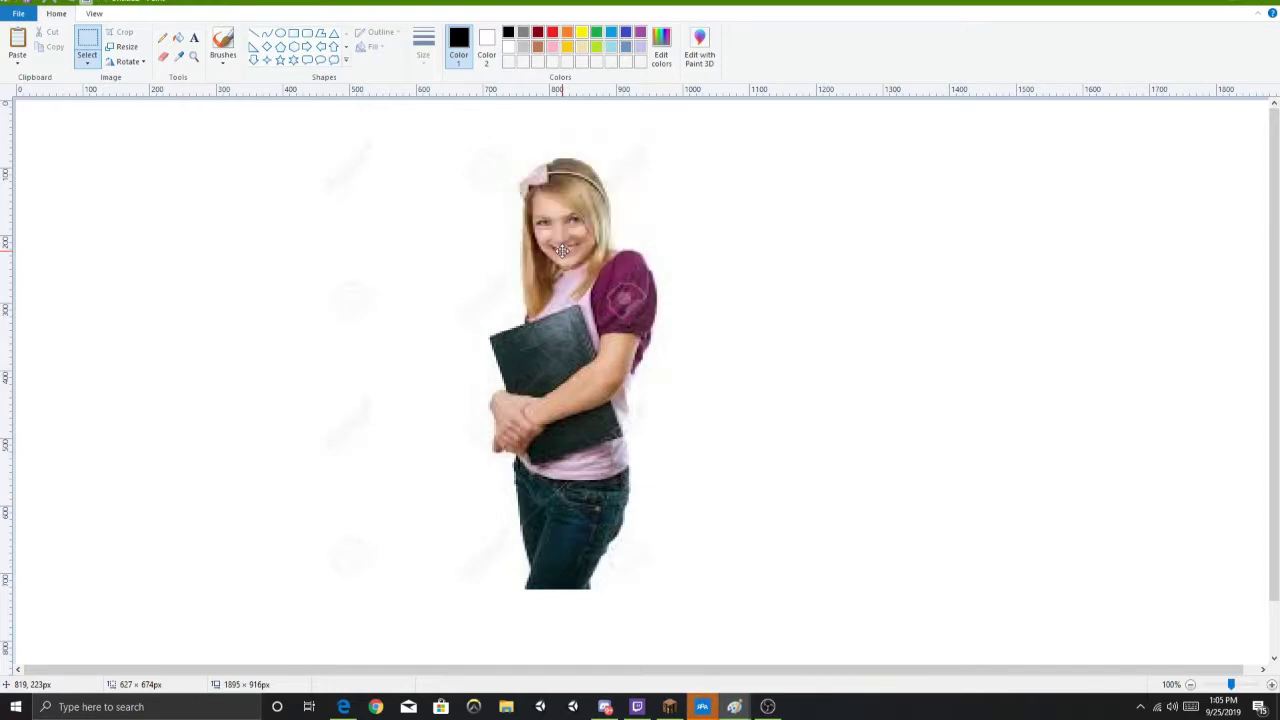
pyautogui.moveTo(563, 251)
pyautogui.mouseDown()
pyautogui.moveTo(359, 209)
pyautogui.moveTo(163, 207)
pyautogui.moveTo(765, 307)
pyautogui.moveTo(345, 217)
pyautogui.moveTo(543, 255)
pyautogui.moveTo(609, 238)
pyautogui.mouseUp()
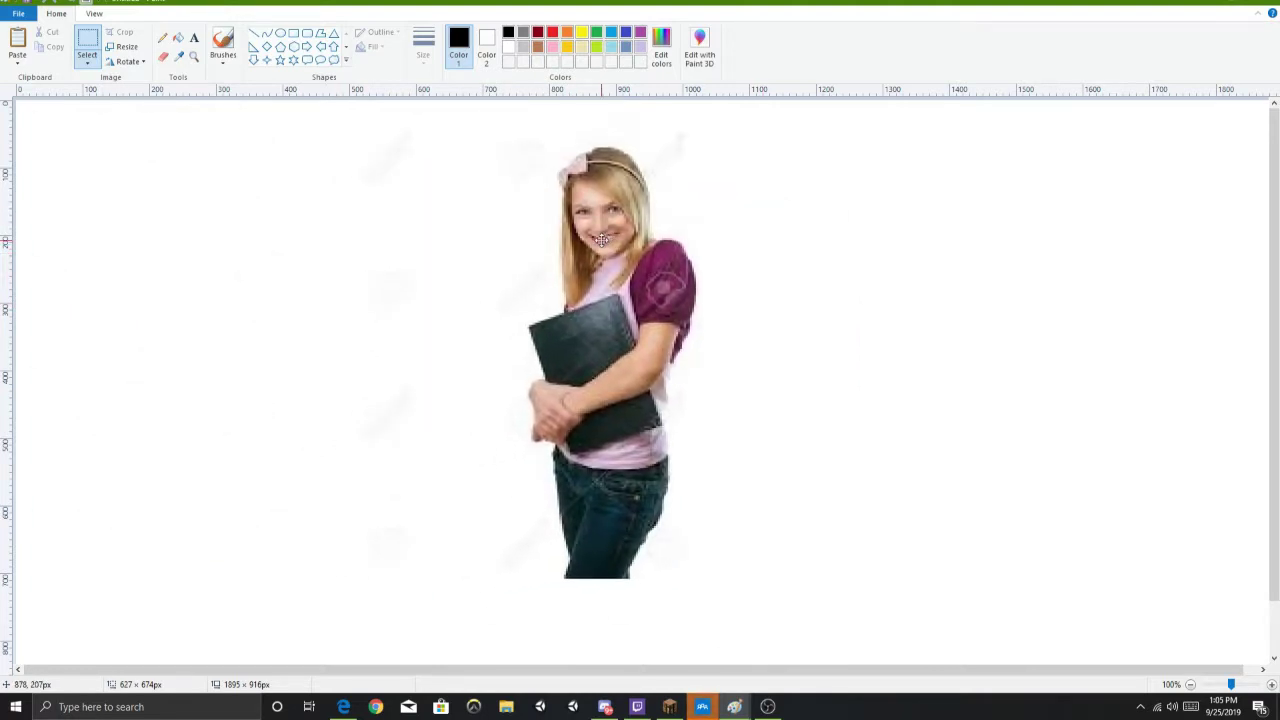
# - Switch to the seated-girl window and drag her photo down and left three times
pyautogui.moveTo(734, 707)
pyautogui.click(806, 650)
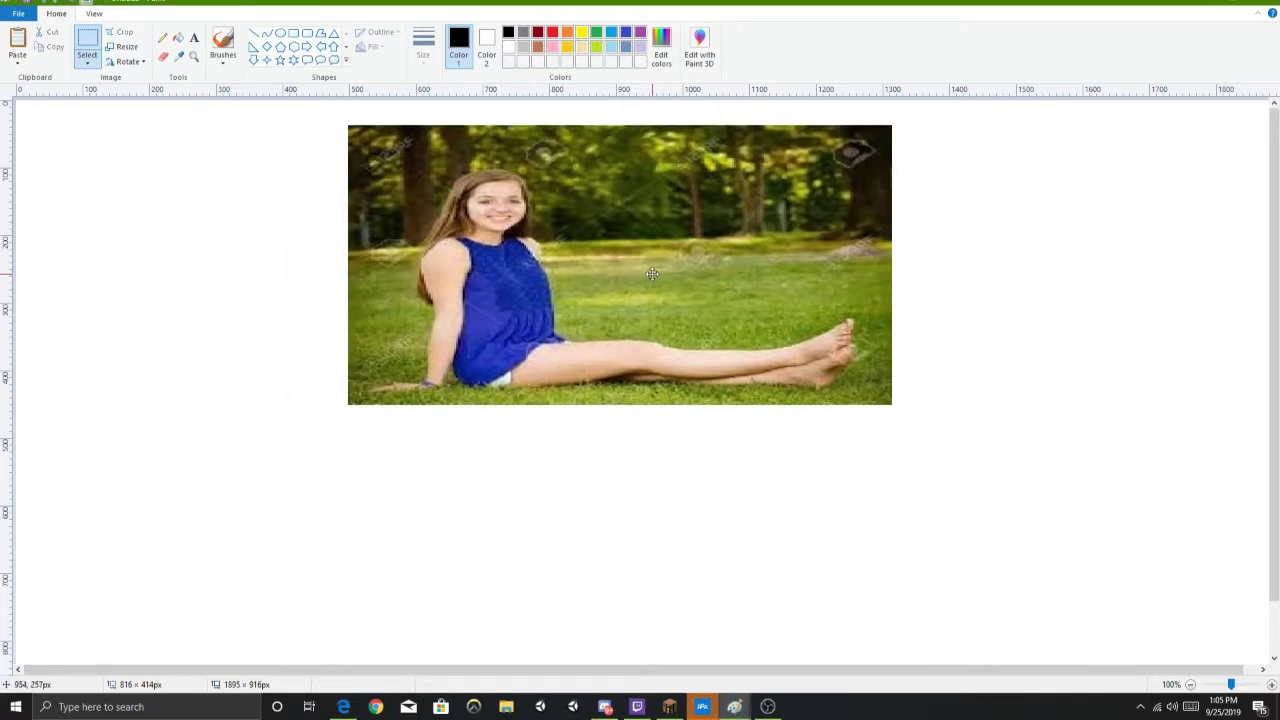
pyautogui.moveTo(652, 273)
pyautogui.mouseDown()
pyautogui.moveTo(621, 305)
pyautogui.moveTo(553, 299)
pyautogui.moveTo(407, 357)
pyautogui.moveTo(427, 393)
pyautogui.mouseUp()
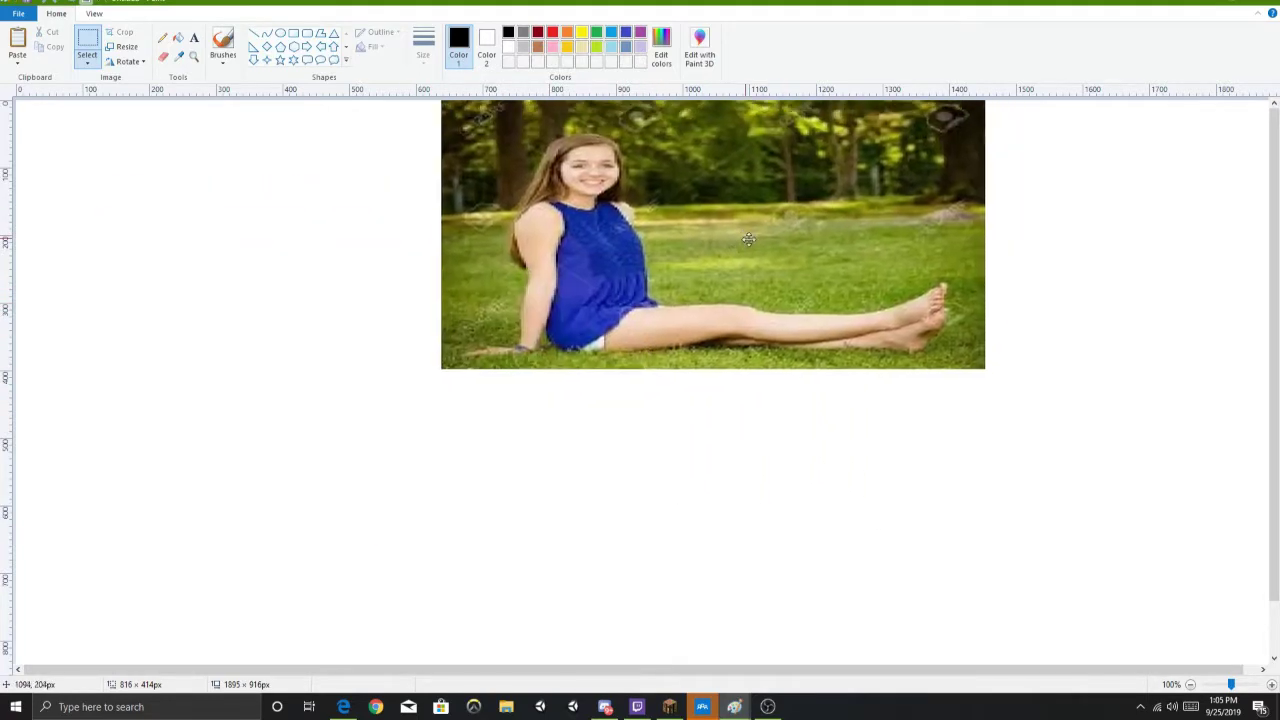
pyautogui.moveTo(746, 252)
pyautogui.mouseDown()
pyautogui.moveTo(697, 326)
pyautogui.moveTo(180, 389)
pyautogui.moveTo(963, 329)
pyautogui.moveTo(2, 369)
pyautogui.moveTo(1276, 368)
pyautogui.moveTo(2, 258)
pyautogui.moveTo(790, 156)
pyautogui.moveTo(718, 2)
pyautogui.moveTo(614, 702)
pyautogui.moveTo(524, 242)
pyautogui.moveTo(532, 282)
pyautogui.mouseUp()
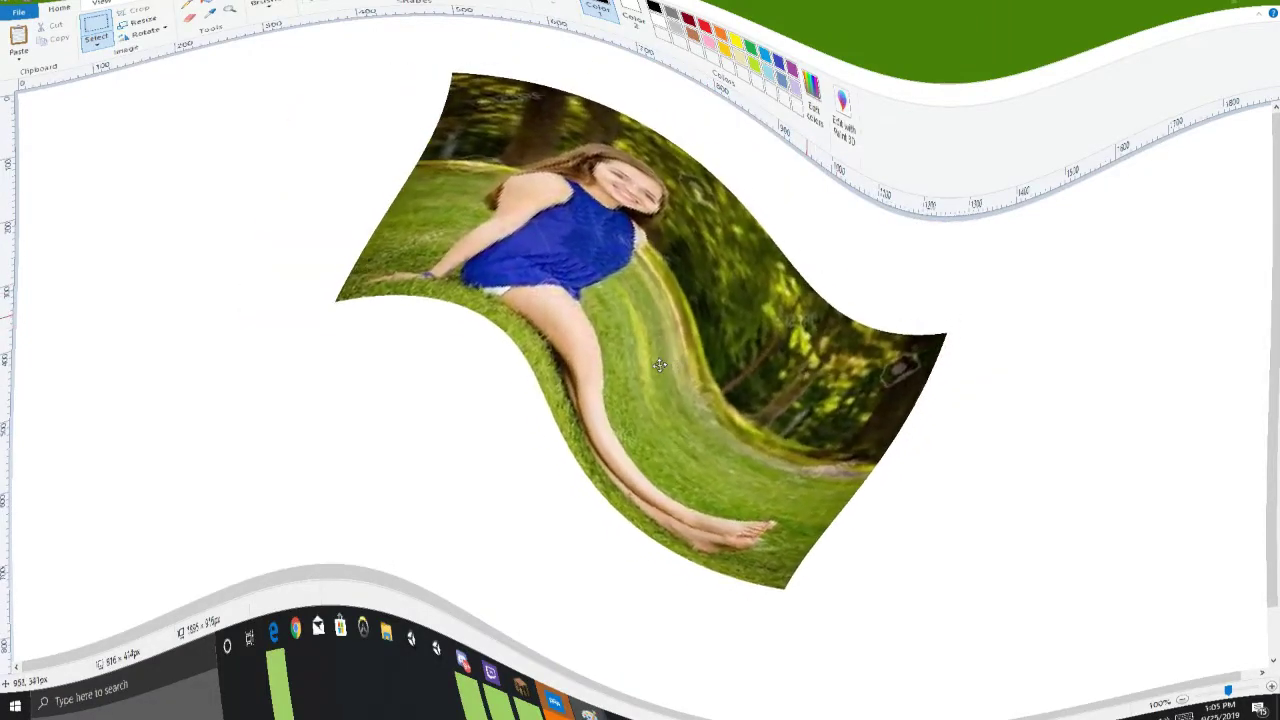
pyautogui.moveTo(660, 365); pyautogui.dragTo(636, 331)
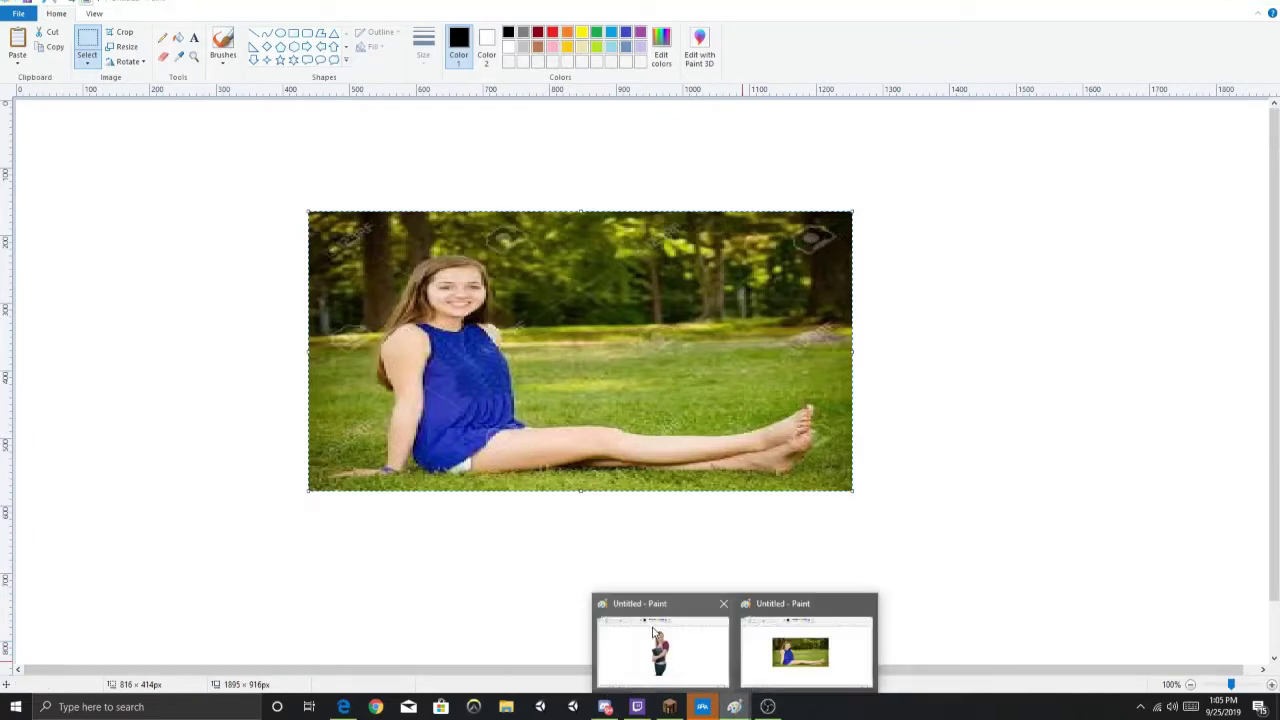
# - Switch to the girl-with-folder window and nudge her photo slightly left
pyautogui.click(660, 650)
pyautogui.moveTo(486, 334)
pyautogui.mouseDown()
pyautogui.moveTo(438, 362)
pyautogui.moveTo(813, 366)
pyautogui.moveTo(346, 331)
pyautogui.moveTo(757, 324)
pyautogui.moveTo(317, 349)
pyautogui.moveTo(354, 360)
pyautogui.moveTo(557, 332)
pyautogui.moveTo(439, 333)
pyautogui.mouseUp()
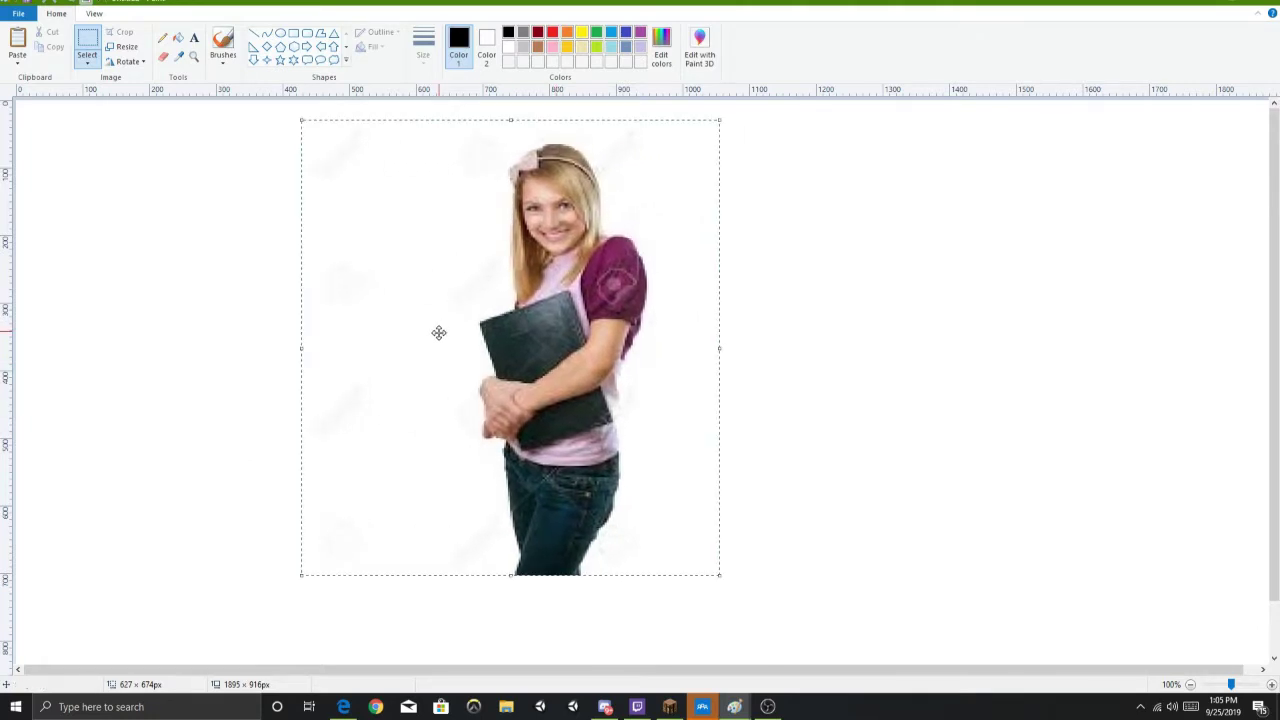